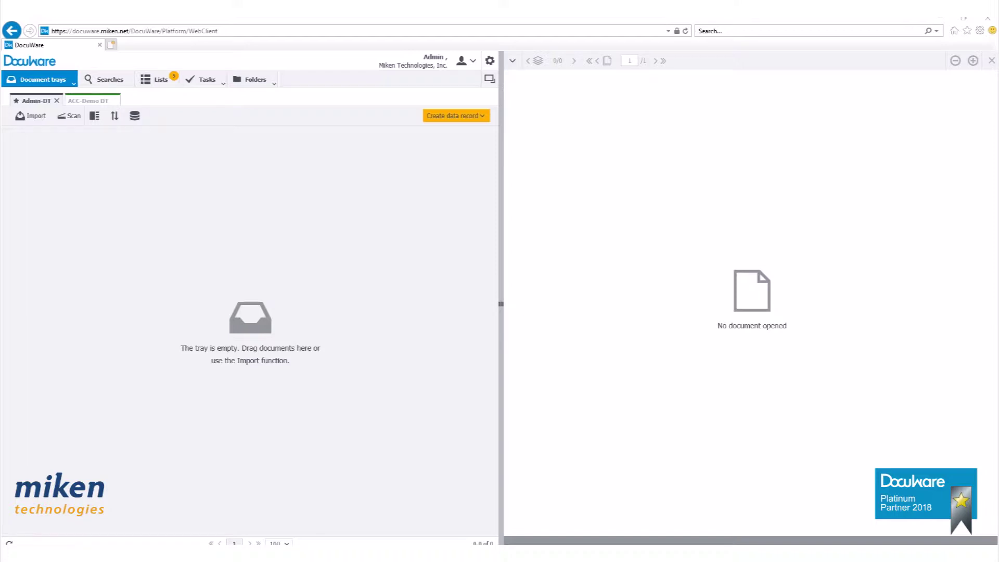
Run the Acc-demo Standard Search Dialog to list the five packing lists.
{"action": "left_click", "coordinate": [95, 86]}
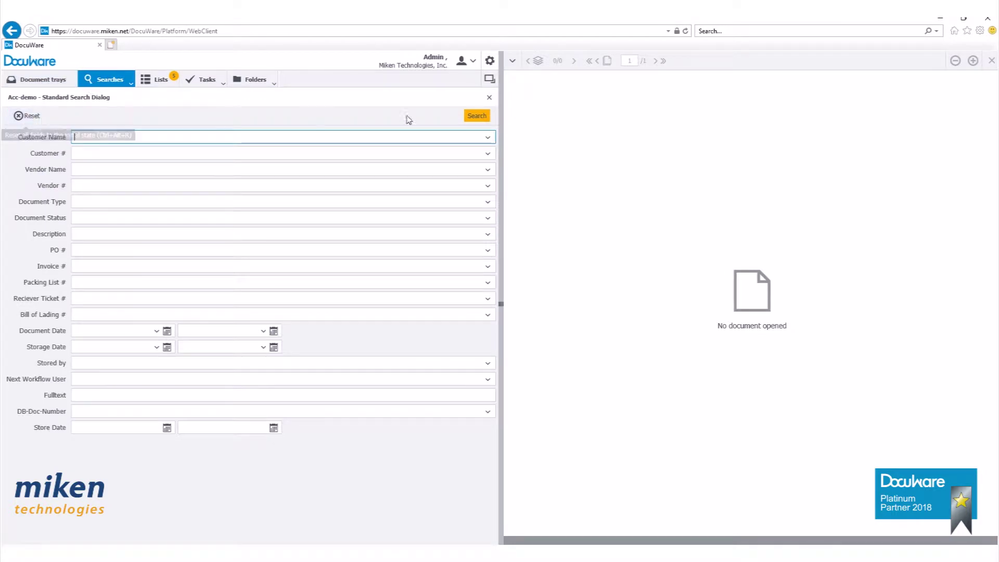
{"action": "left_click", "coordinate": [119, 84]}
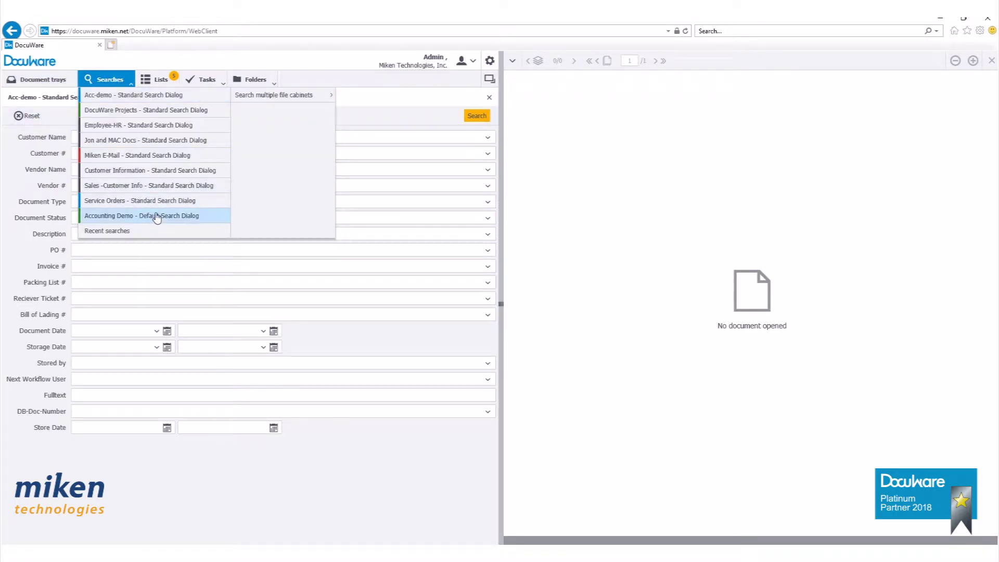
{"action": "left_click", "coordinate": [156, 216]}
{"action": "left_click", "coordinate": [130, 83]}
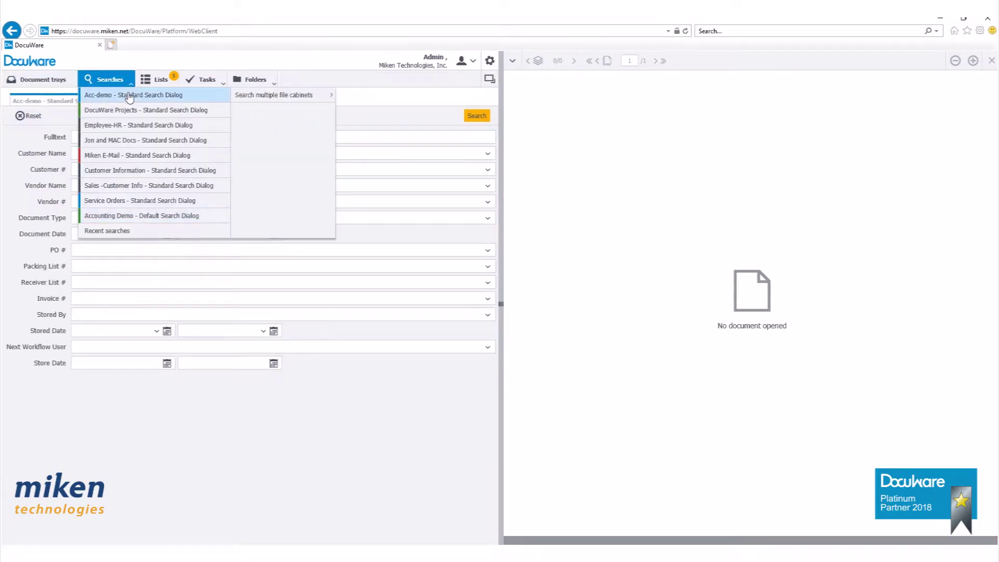
{"action": "left_click", "coordinate": [129, 95]}
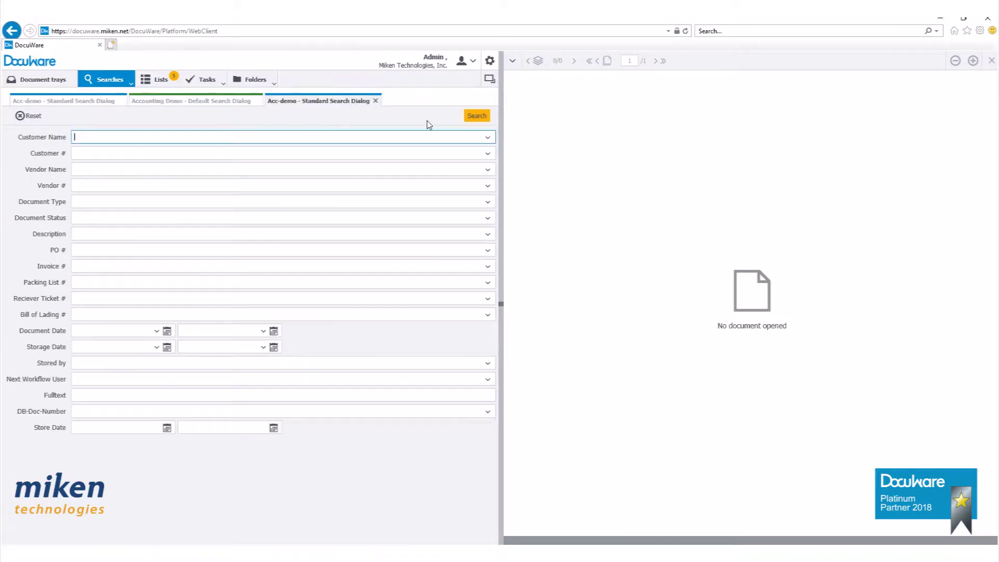
{"action": "left_click", "coordinate": [479, 117]}
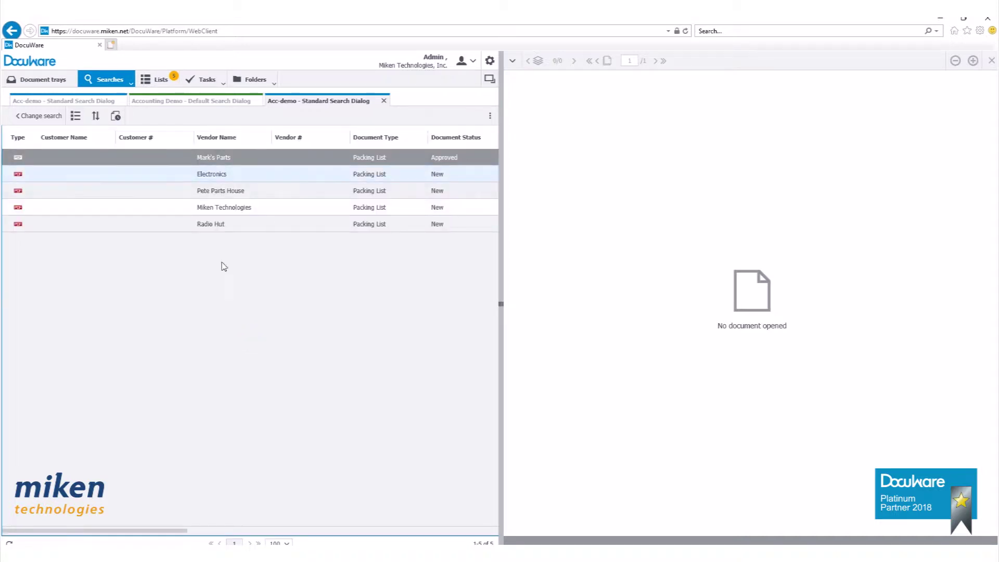
Start a Send request for the Electronics packing list and add recipients.
{"action": "left_click", "coordinate": [169, 179]}
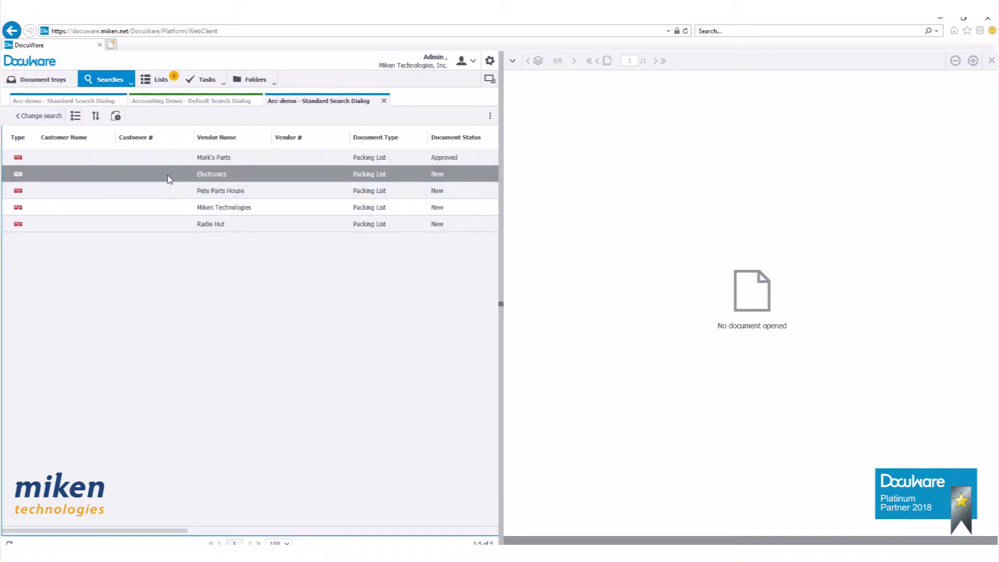
{"action": "right_click", "coordinate": [169, 179]}
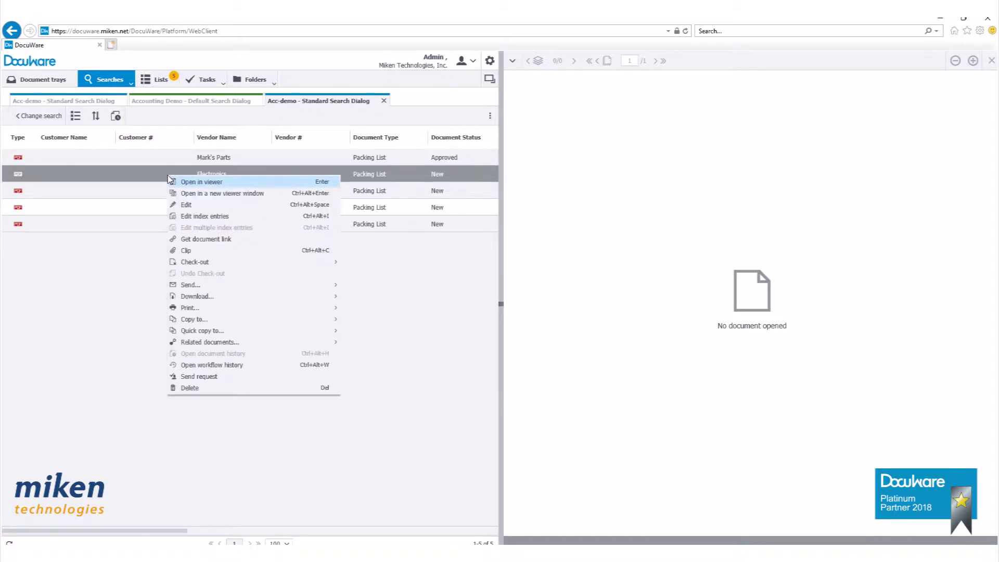
{"action": "left_click", "coordinate": [222, 384]}
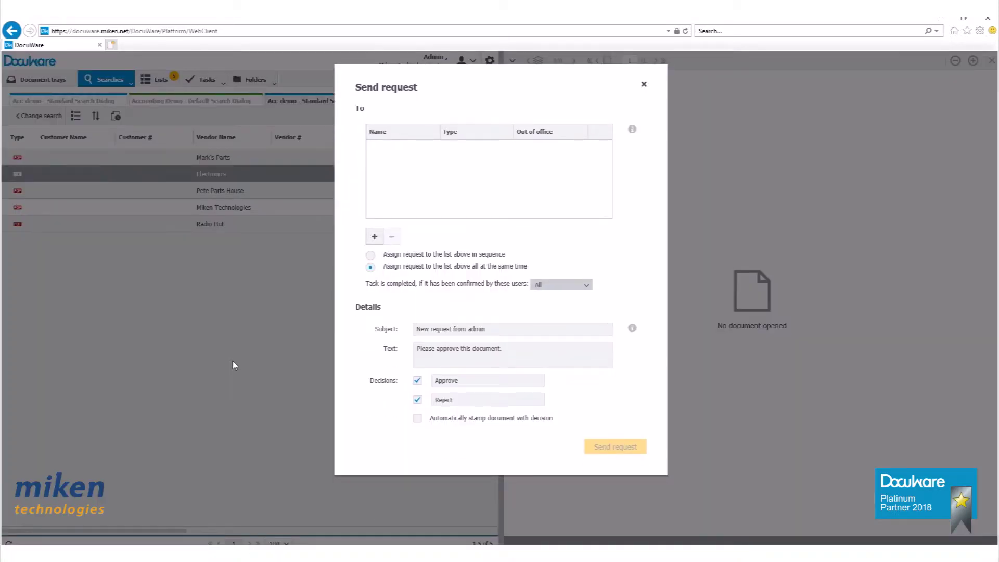
{"action": "left_click", "coordinate": [374, 237]}
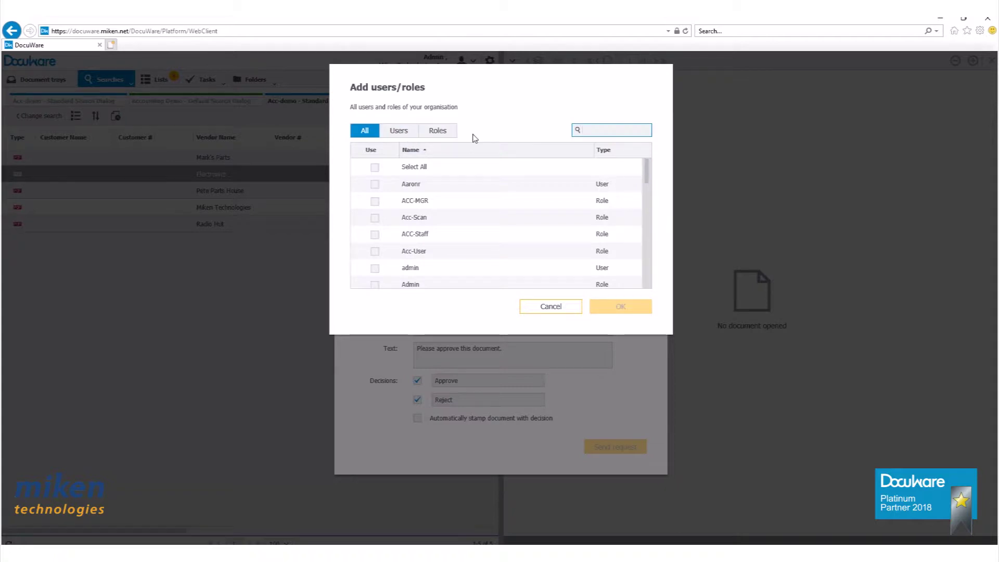
Pick one user from the Users tab as the approval request's recipient.
{"action": "left_click", "coordinate": [433, 133]}
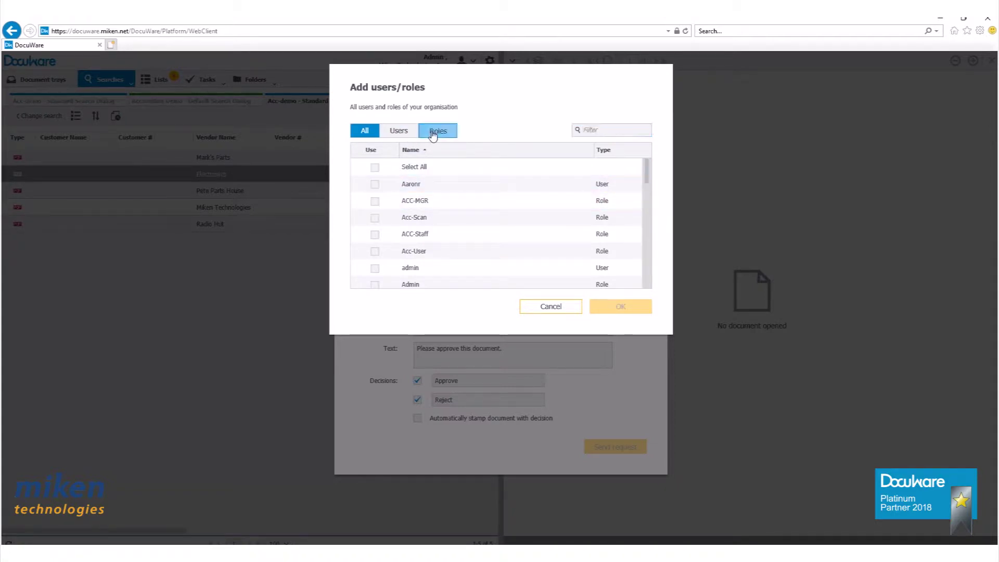
{"action": "left_click", "coordinate": [396, 131]}
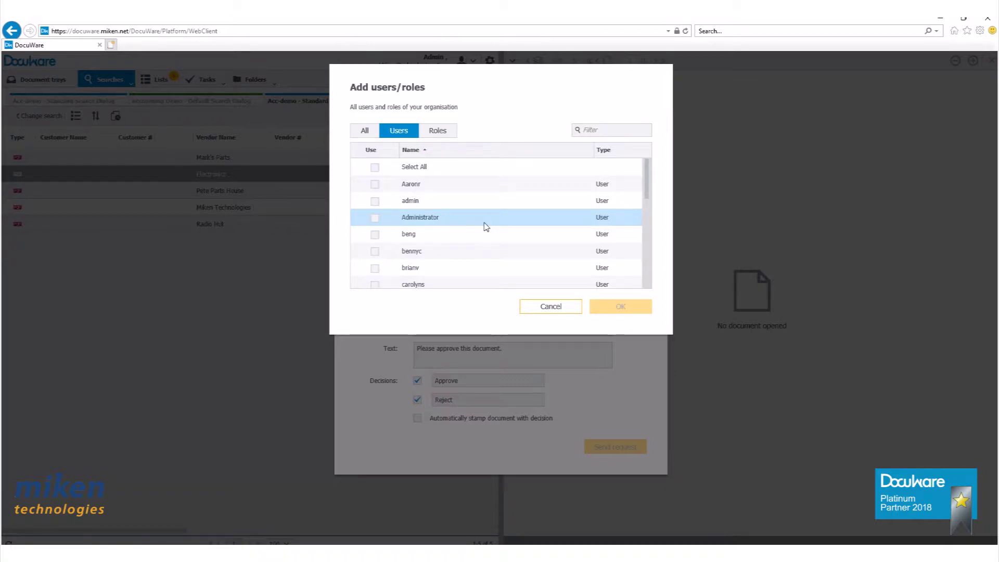
{"action": "left_click_drag", "start_coordinate": [647, 196], "coordinate": [646, 256]}
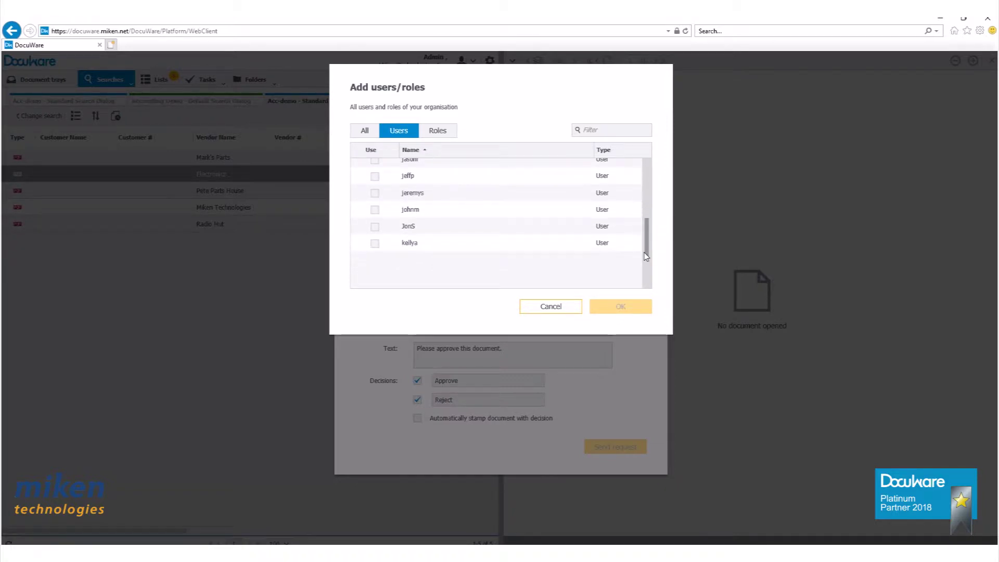
{"action": "scroll", "coordinate": [646, 256], "scroll_direction": "down", "scroll_amount": 4}
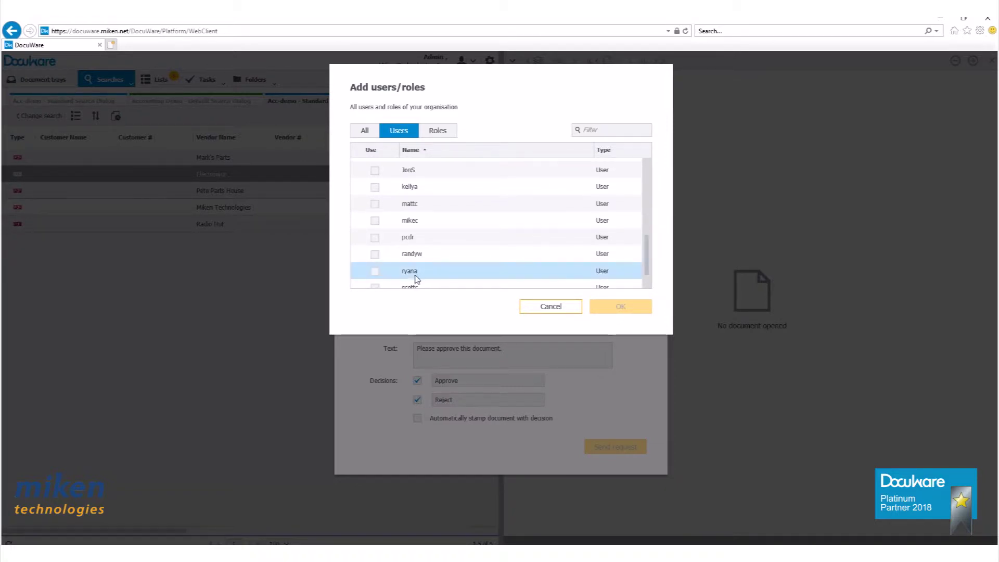
{"action": "left_click", "coordinate": [374, 271]}
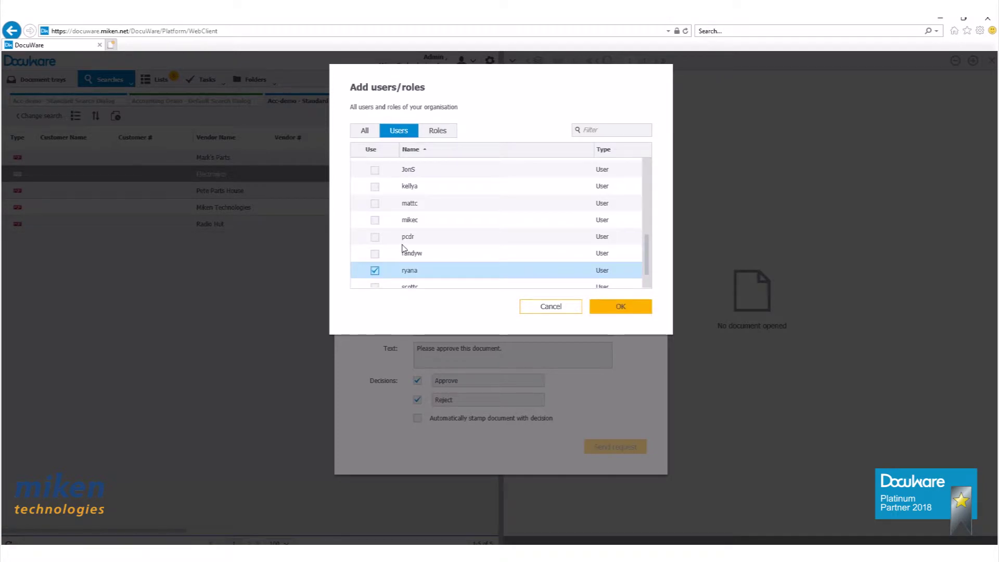
{"action": "left_click", "coordinate": [627, 306]}
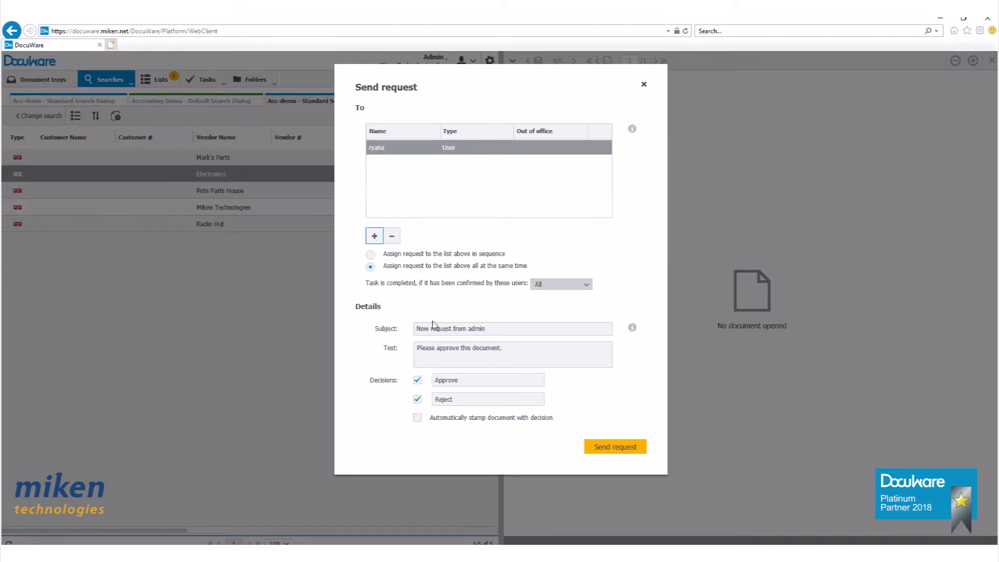
Review the request's Subject and Text fields.
{"action": "left_click", "coordinate": [503, 326]}
{"action": "left_click", "coordinate": [519, 349]}
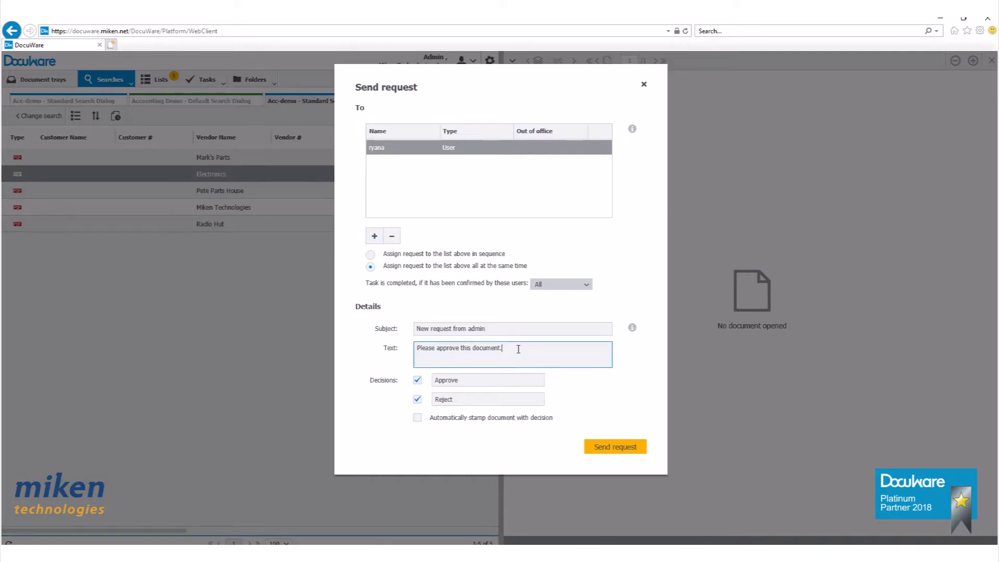
{"action": "left_click", "coordinate": [504, 329]}
{"action": "left_click", "coordinate": [514, 347]}
{"action": "left_click", "coordinate": [512, 328]}
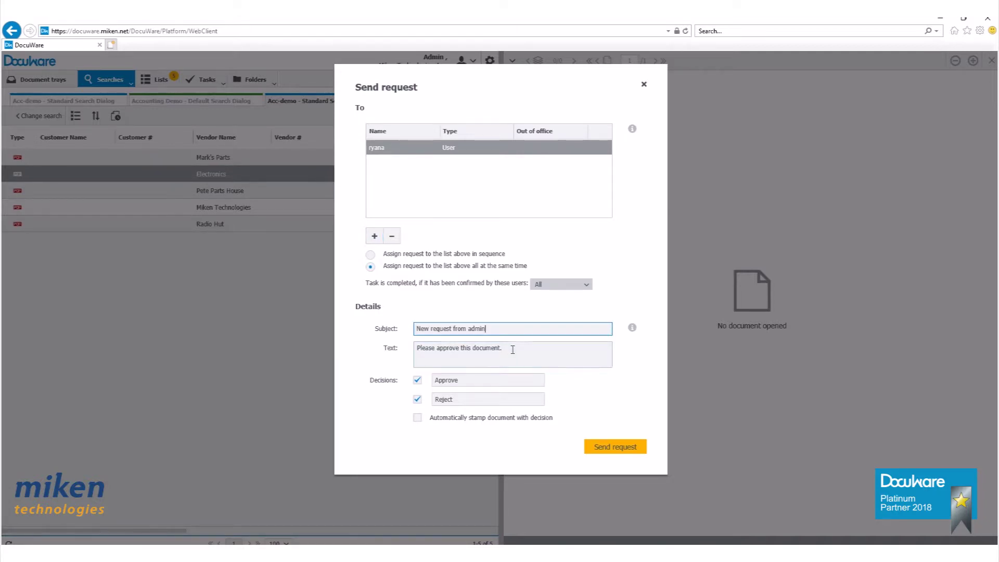
{"action": "left_click", "coordinate": [509, 351]}
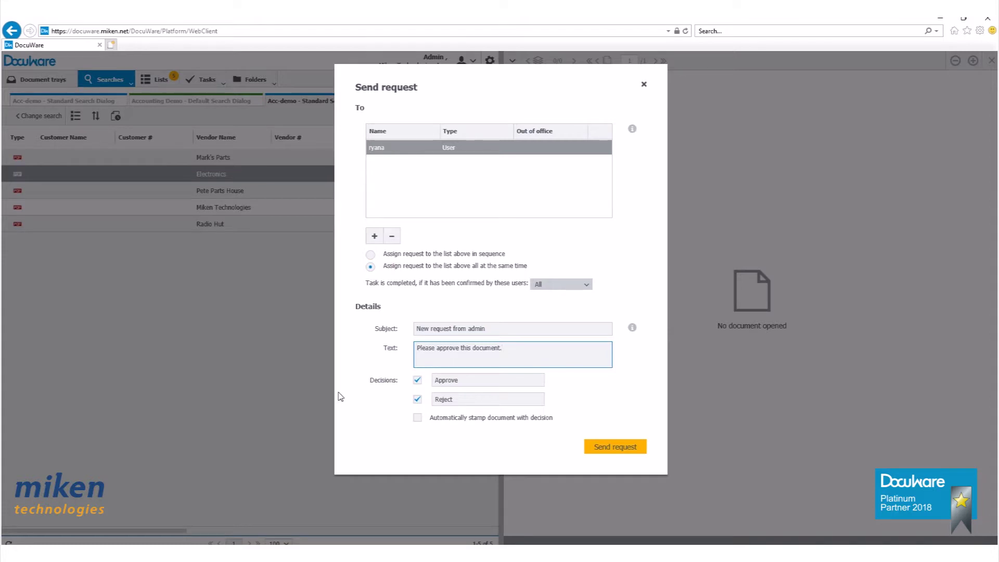
Retype the Reject label, enable automatic decision stamping, and send the request.
{"action": "double_click", "coordinate": [458, 400]}
{"action": "key", "text": "BackSpace"}
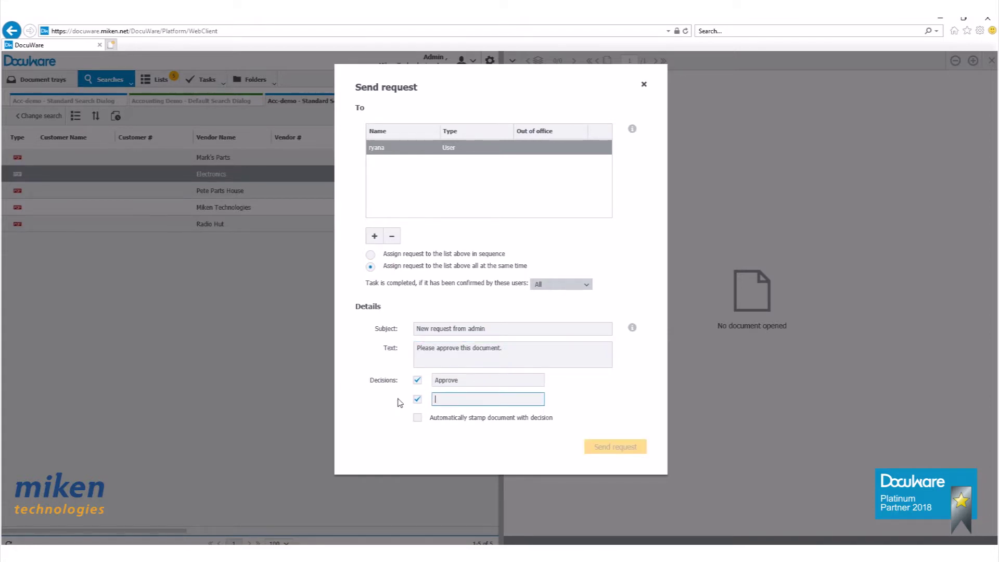
{"action": "type", "text": "Reject"}
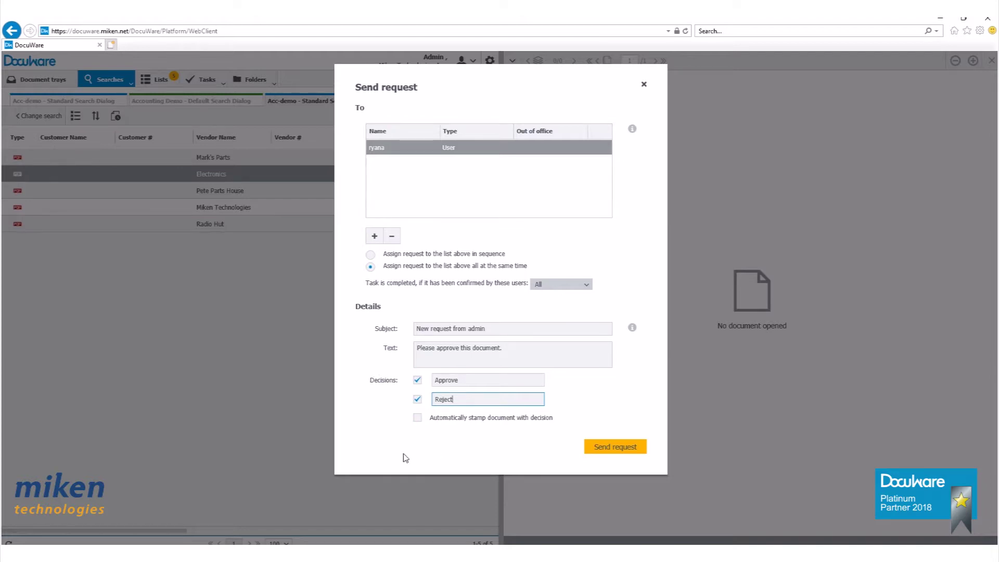
{"action": "left_click", "coordinate": [417, 419]}
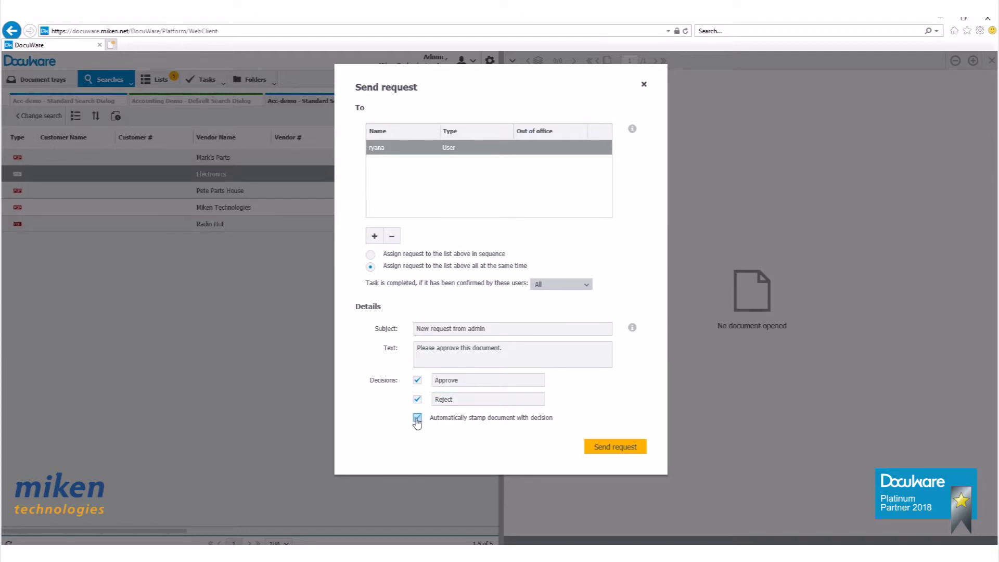
{"action": "left_click", "coordinate": [613, 456]}
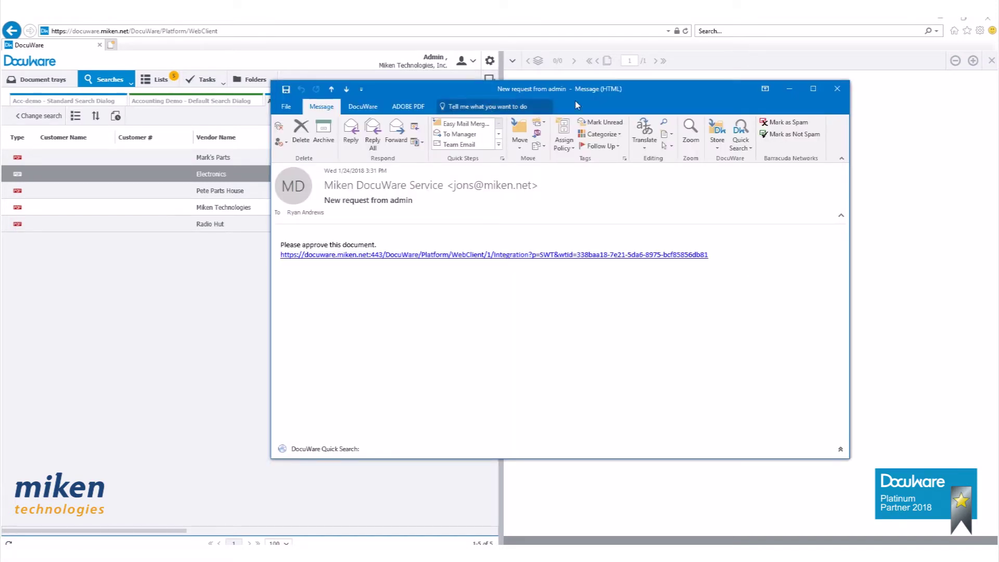
Open the DocuWare approval task from the 'New request from admin' e-mail link.
{"action": "left_click_drag", "start_coordinate": [578, 97], "coordinate": [502, 81]}
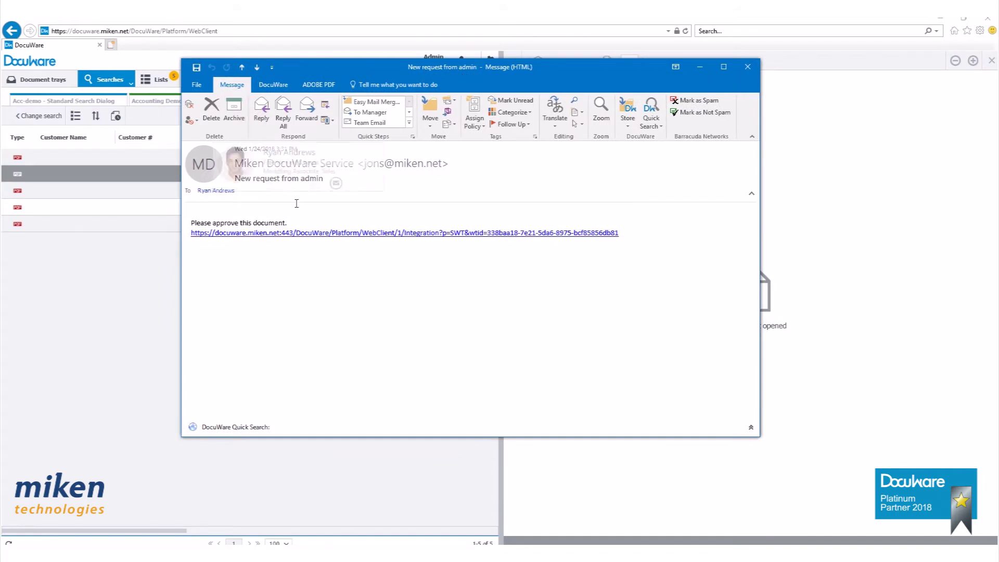
{"action": "left_click", "coordinate": [359, 233]}
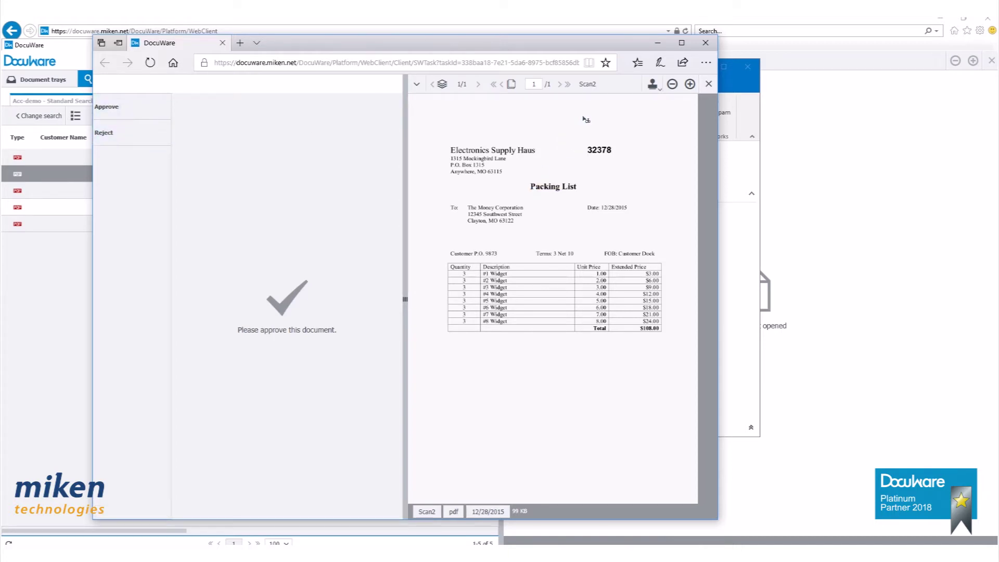
Approve the Electronics packing list with the comment 'Looks Good!' and close the task window.
{"action": "left_click", "coordinate": [138, 114]}
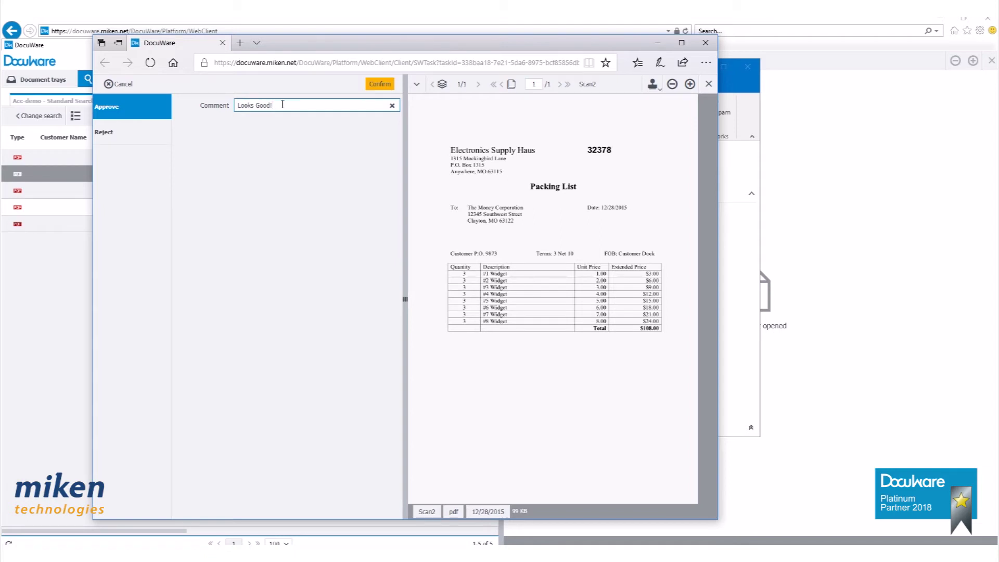
{"action": "left_click", "coordinate": [378, 90]}
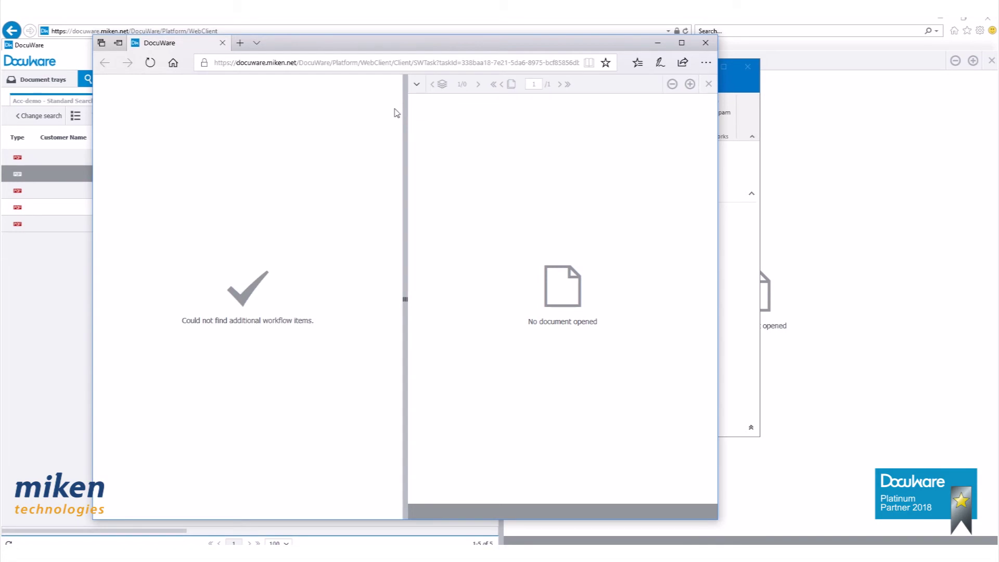
{"action": "left_click", "coordinate": [705, 43]}
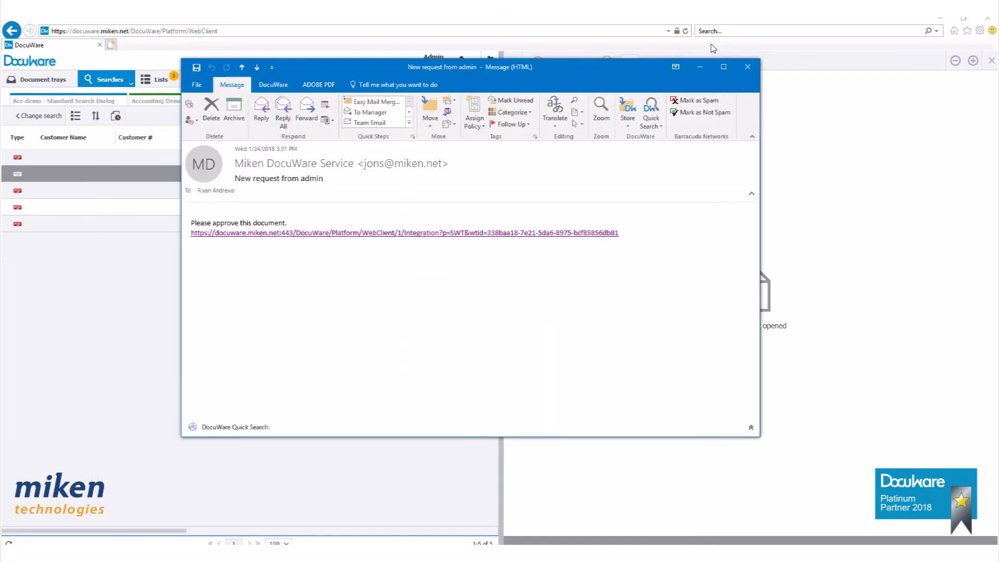
Close the request e-mail and view the Electronics packing list's Approve stamp.
{"action": "left_click", "coordinate": [748, 66]}
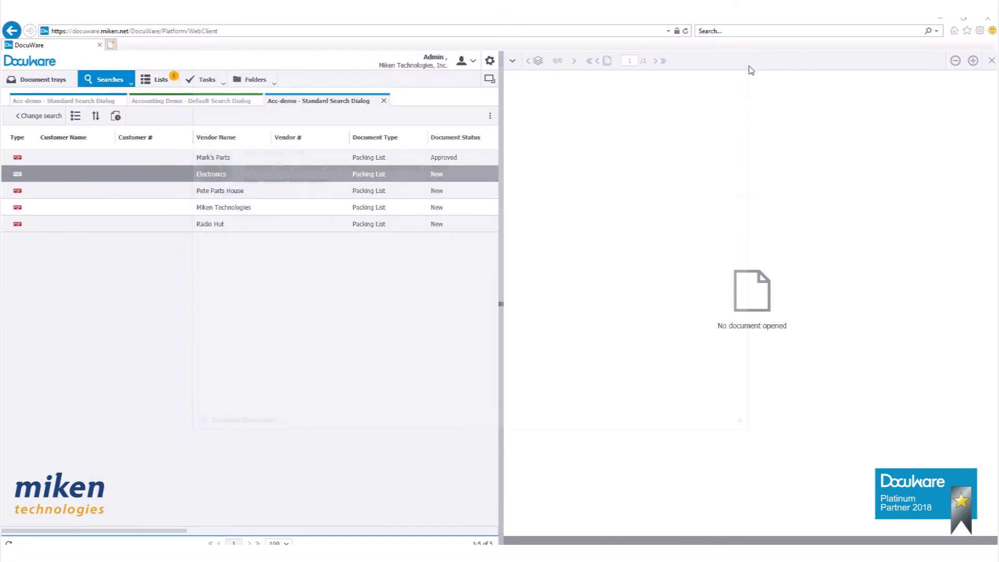
{"action": "left_click", "coordinate": [185, 177]}
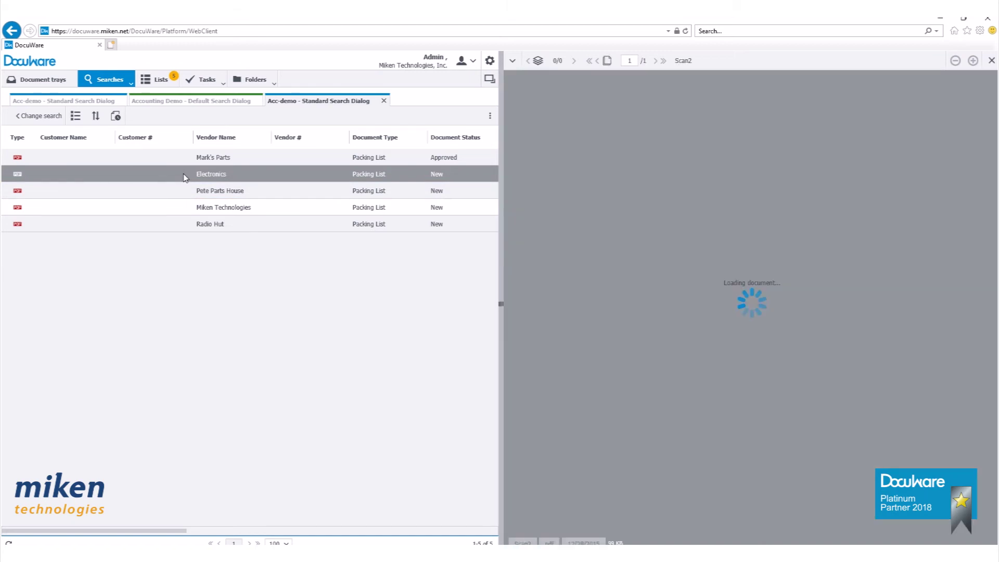